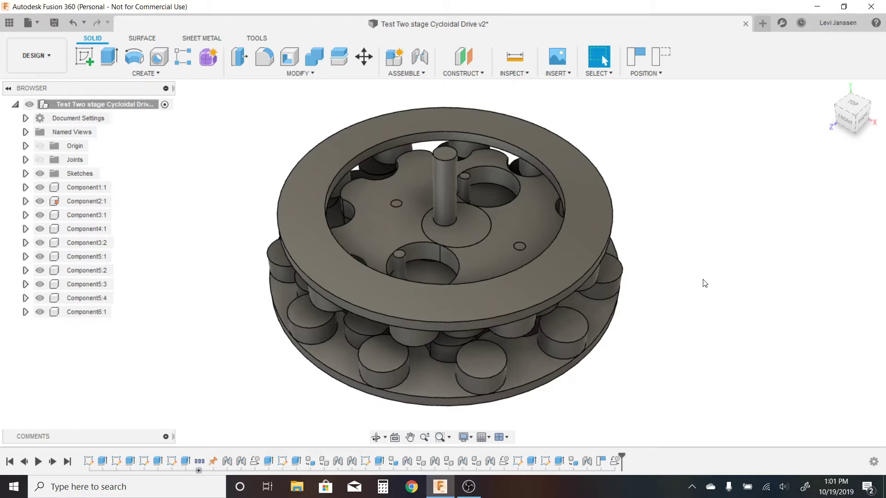
# Step: Orbit the view lower and side-on to show the stacked discs and rollers
pyautogui.keyDown('shift'); pyautogui.moveTo(705, 283); pyautogui.dragTo(469, 328, button='middle'); pyautogui.keyUp('shift')
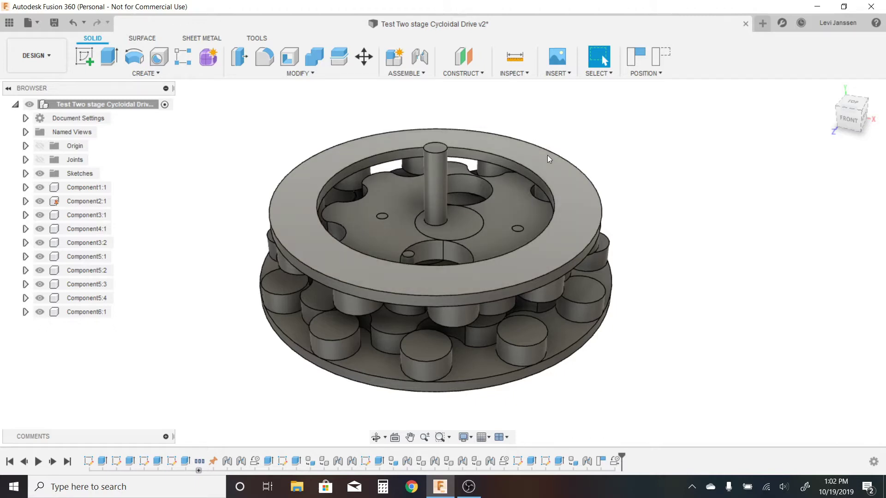
# Step: Drag the central eccentric disc around the shaft to a new angle inside the outer ring
pyautogui.click(376, 437)
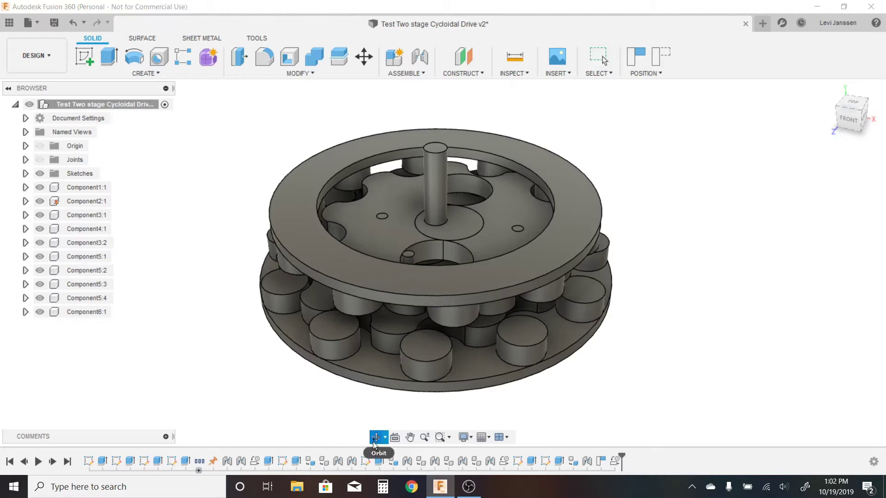
pyautogui.moveTo(415, 300); pyautogui.dragTo(448, 309)
pyautogui.press('Escape')
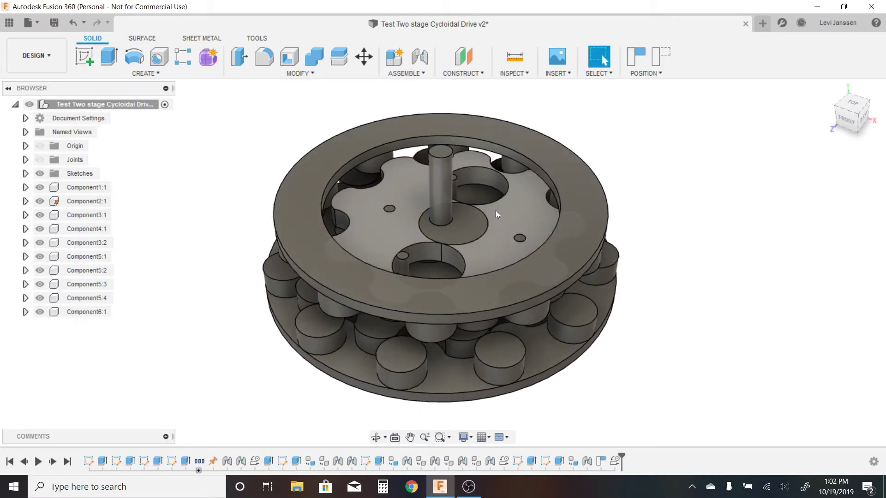
pyautogui.moveTo(477, 221); pyautogui.dragTo(490, 175)
pyautogui.click(579, 184)
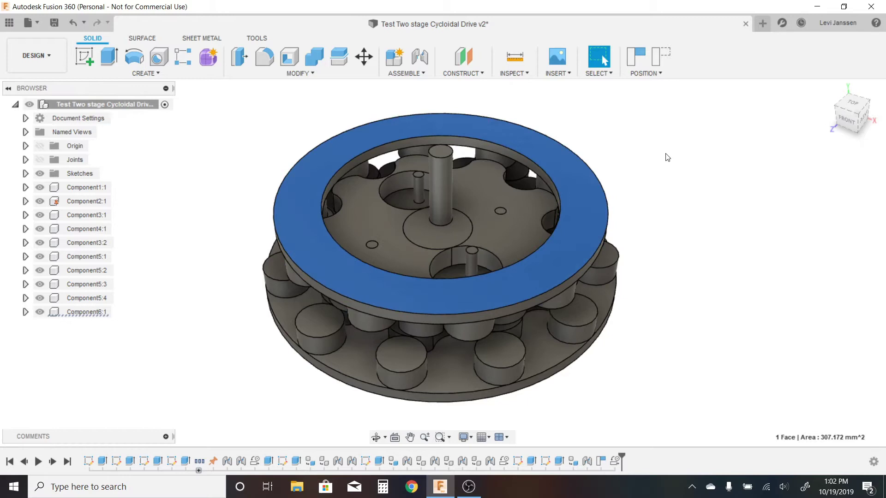
pyautogui.click(665, 154)
pyautogui.moveTo(450, 231); pyautogui.dragTo(602, 117)
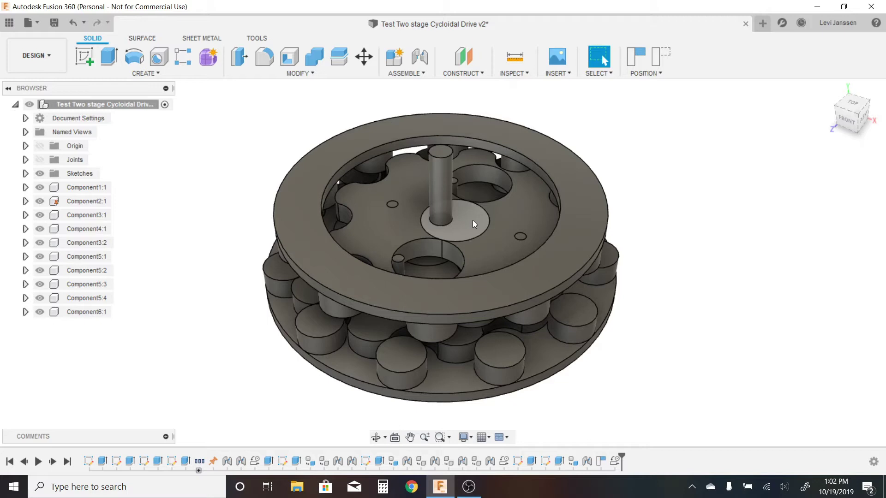
# Step: Zoom in and read the face areas of the lower and upper cycloid discs
pyautogui.scroll(2, 383, 323)
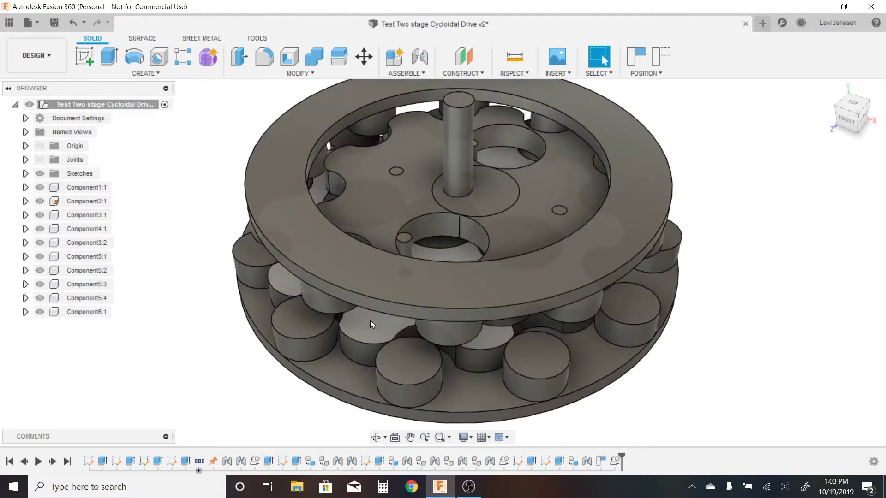
pyautogui.click(370, 320)
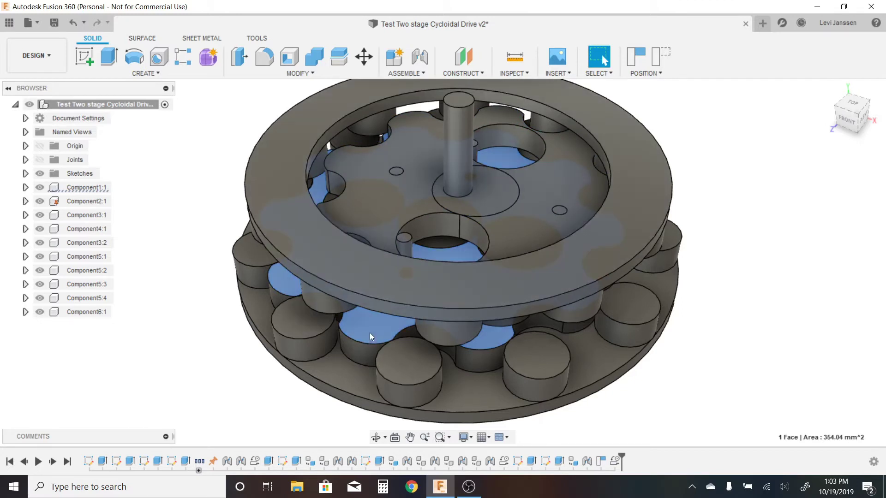
pyautogui.click(389, 214)
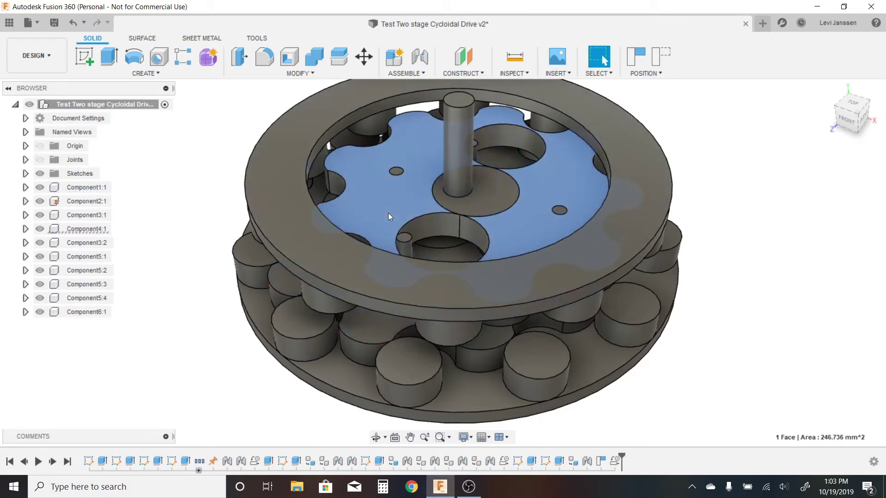
pyautogui.click(588, 202)
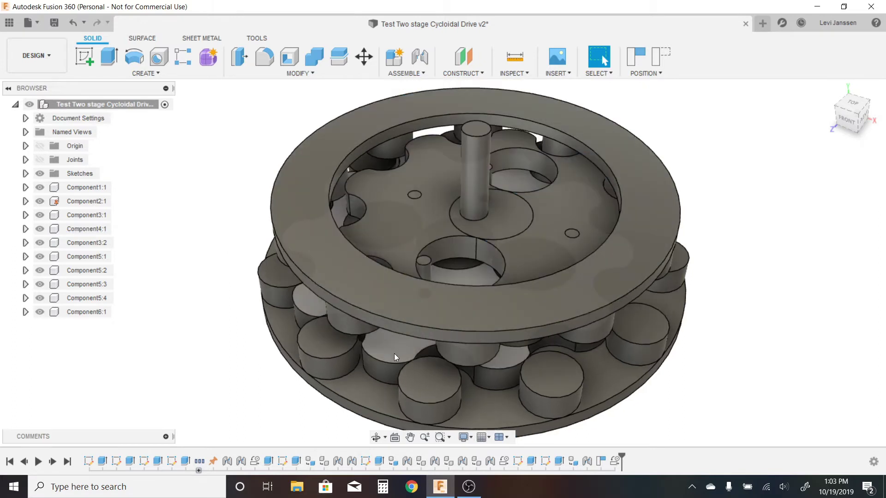
# Step: Read three roller top-face areas, then compare the upper and lower disc face areas
pyautogui.click(394, 354)
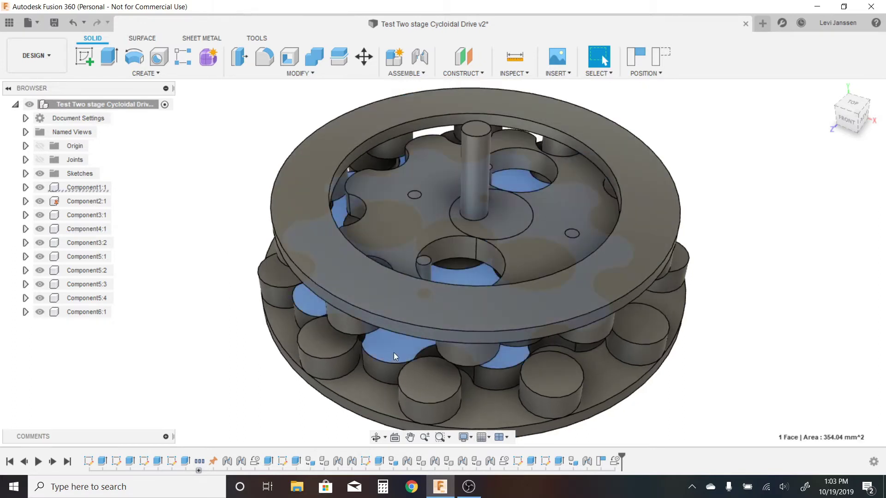
pyautogui.click(416, 379)
pyautogui.click(541, 373)
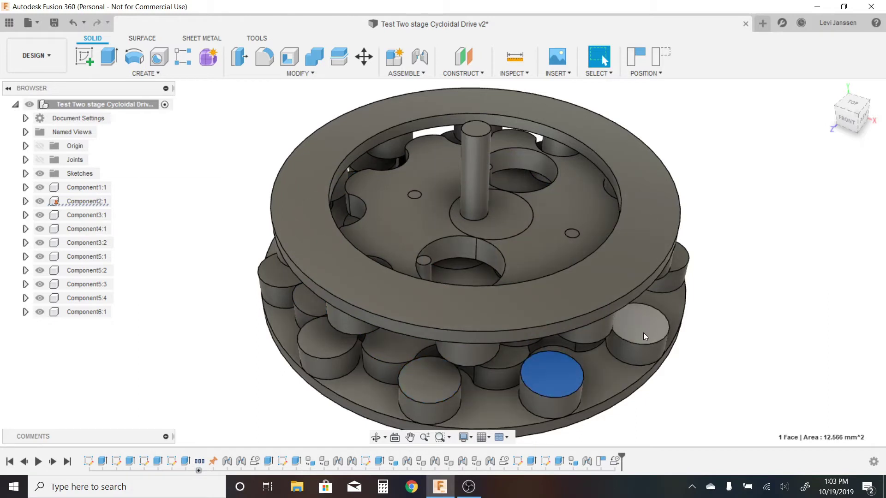
pyautogui.scroll(-2, 414, 288)
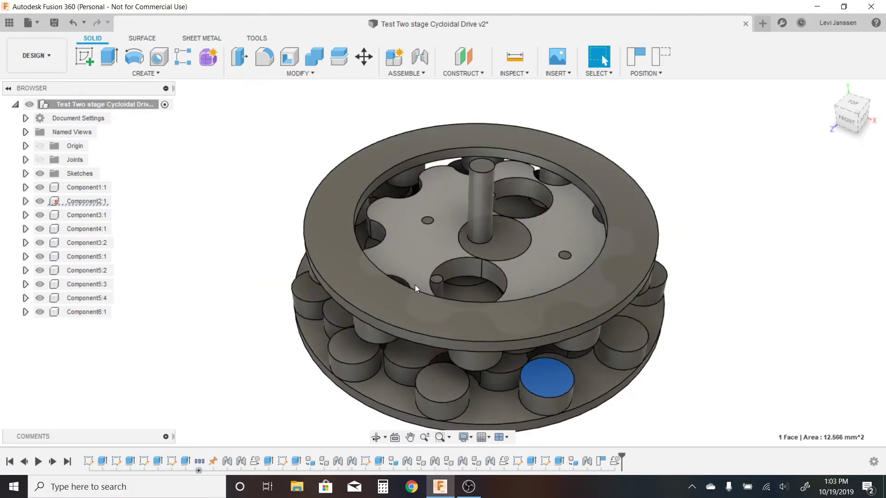
pyautogui.click(444, 245)
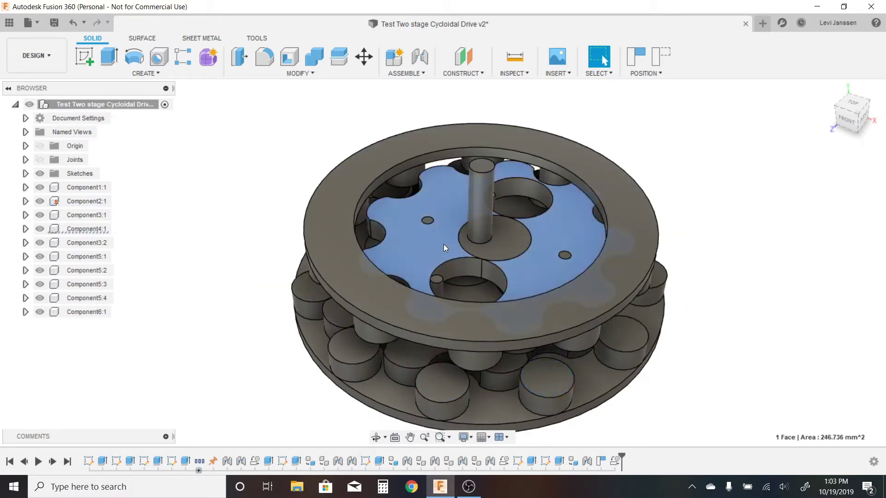
pyautogui.click(411, 355)
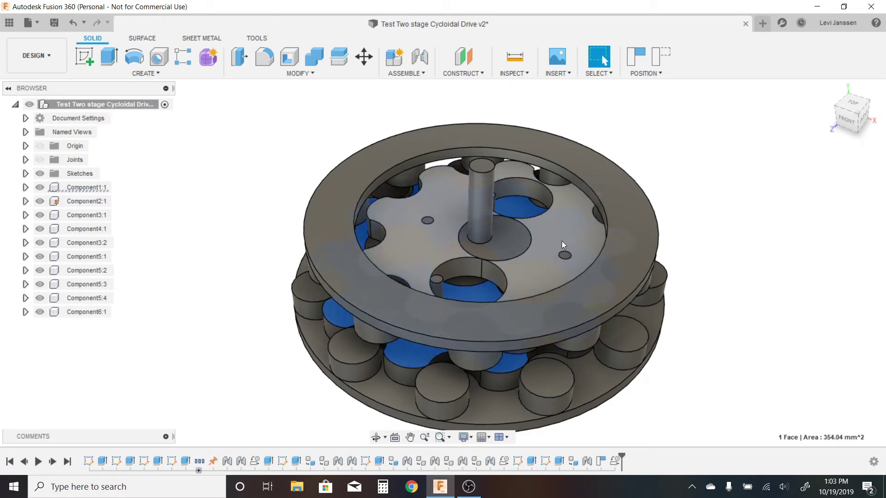
pyautogui.scroll(2, 561, 241)
# Step: Read the radius of the left and right small pin holes on the disc
pyautogui.click(564, 260)
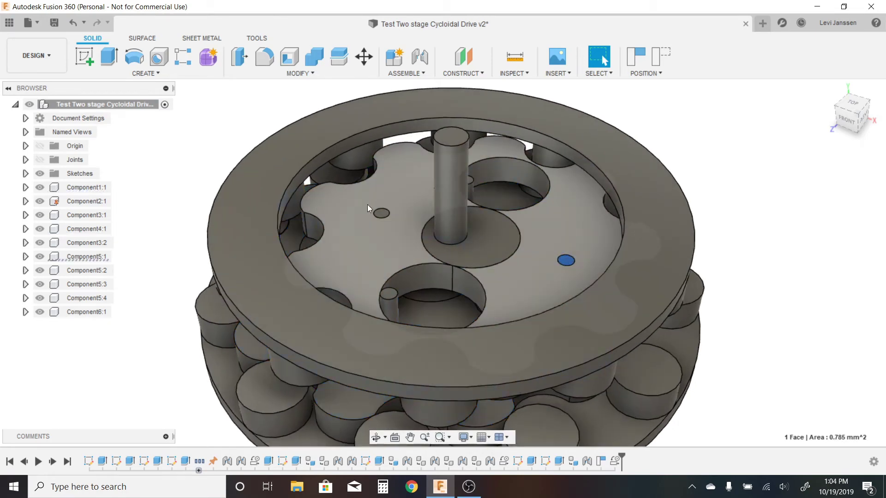
pyautogui.click(381, 213)
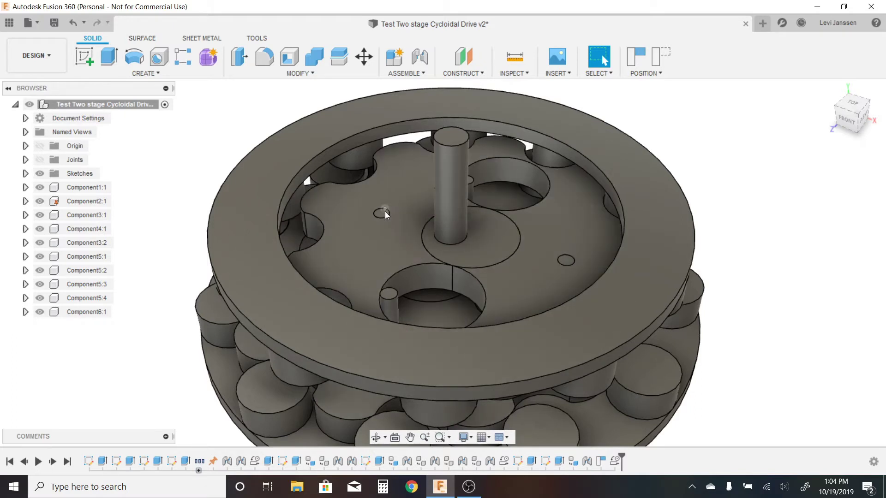
pyautogui.click(385, 213)
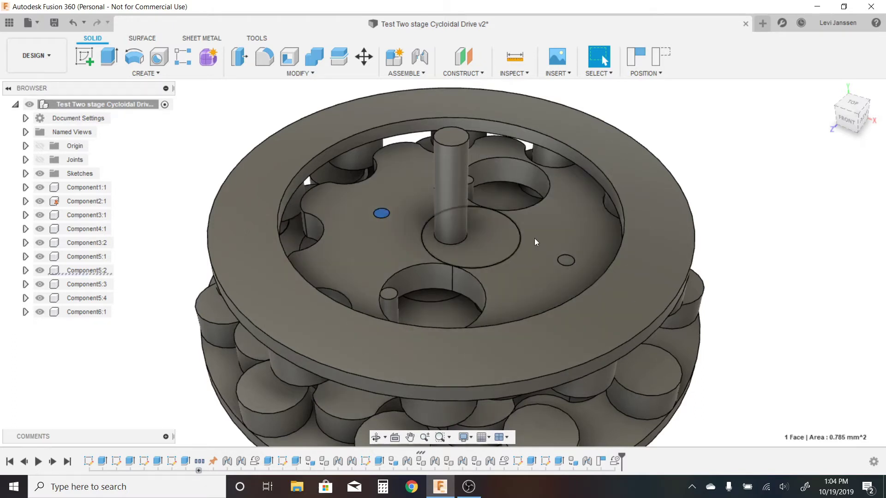
pyautogui.click(569, 261)
# Step: Confirm both large hole edges measure 3.00 mm radius, then zoom out to the whole drive
pyautogui.click(497, 158)
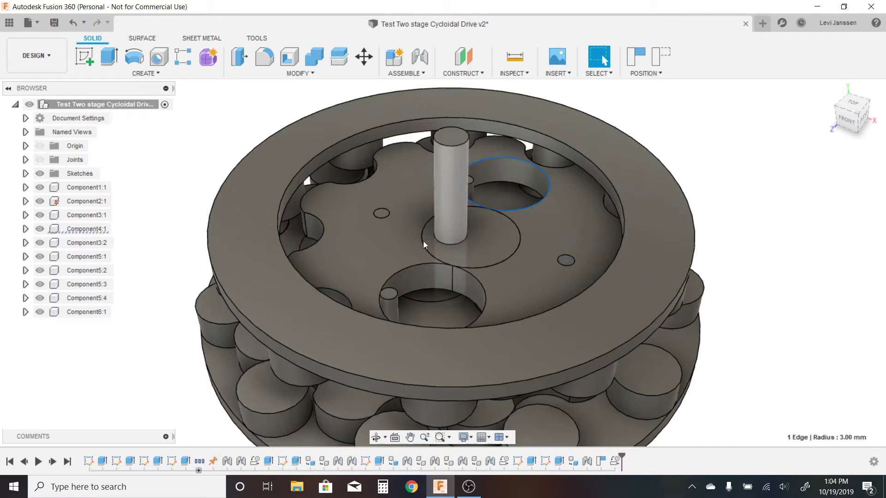
pyautogui.click(406, 268)
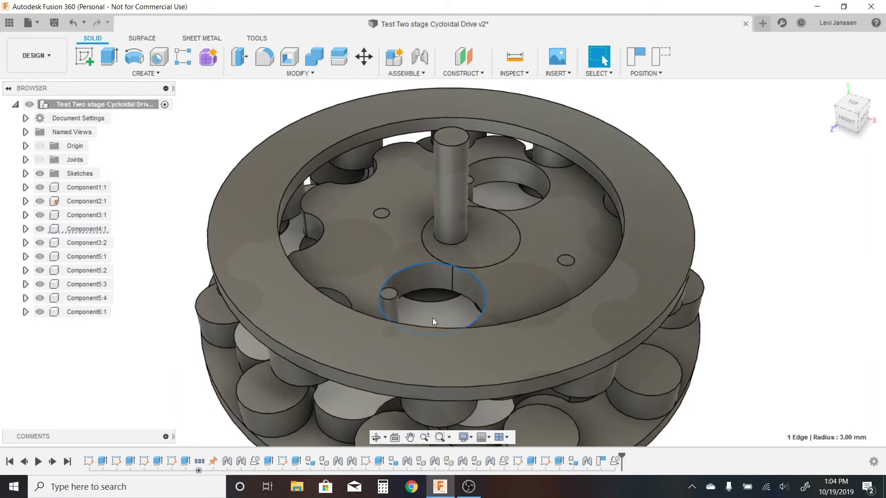
pyautogui.scroll(-2, 558, 249)
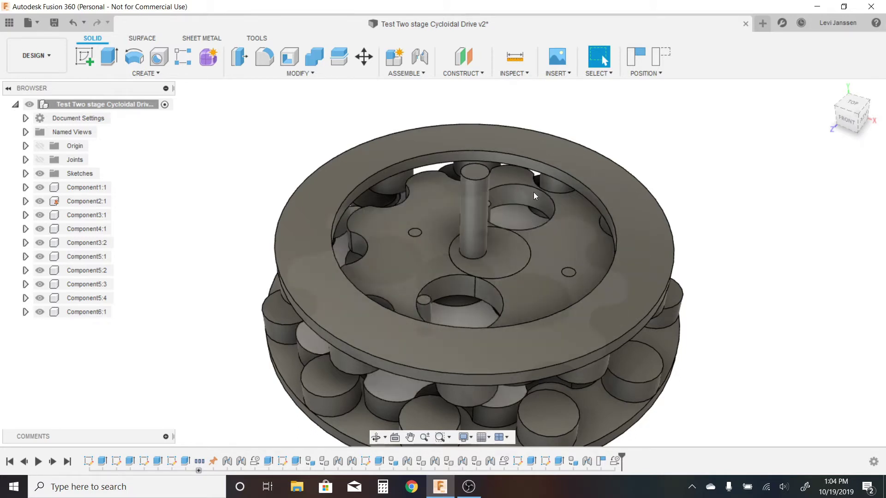
pyautogui.click(576, 272)
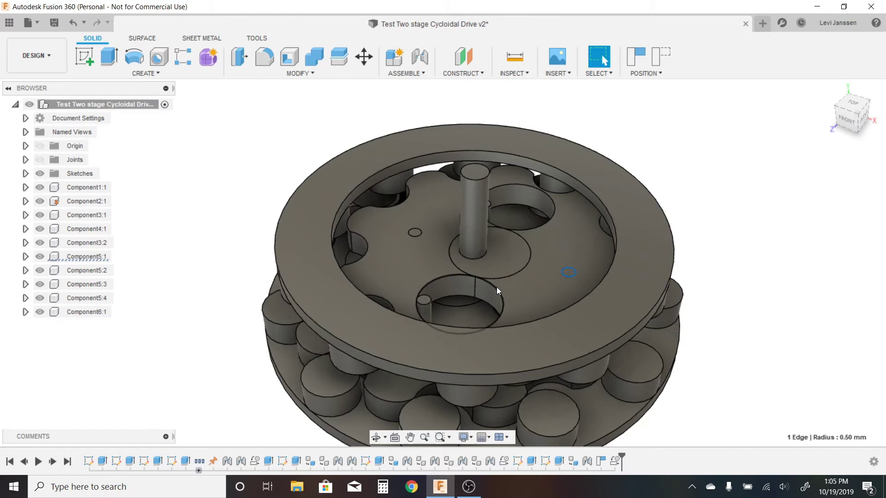
pyautogui.scroll(2, 515, 254)
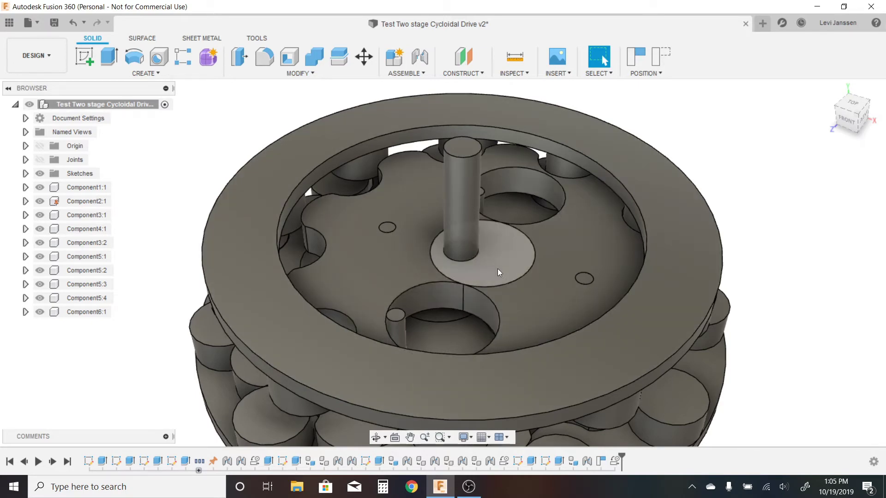
pyautogui.scroll(-2, 498, 269)
pyautogui.scroll(-1, 410, 243)
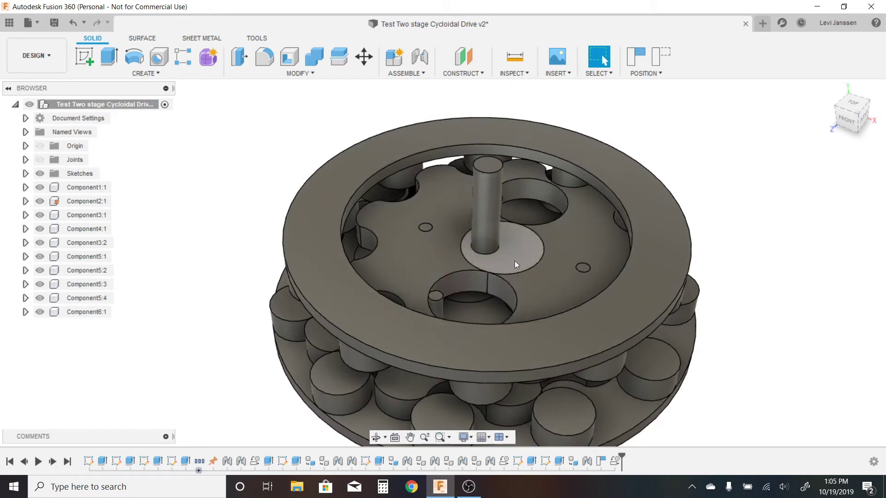
pyautogui.moveTo(506, 267); pyautogui.dragTo(524, 280)
pyautogui.scroll(2, 535, 263)
pyautogui.click(549, 245)
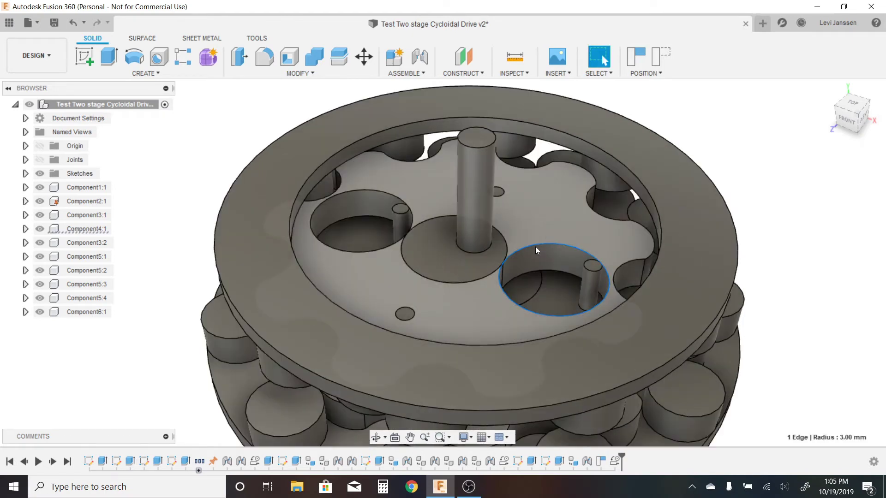
pyautogui.scroll(-5, 591, 216)
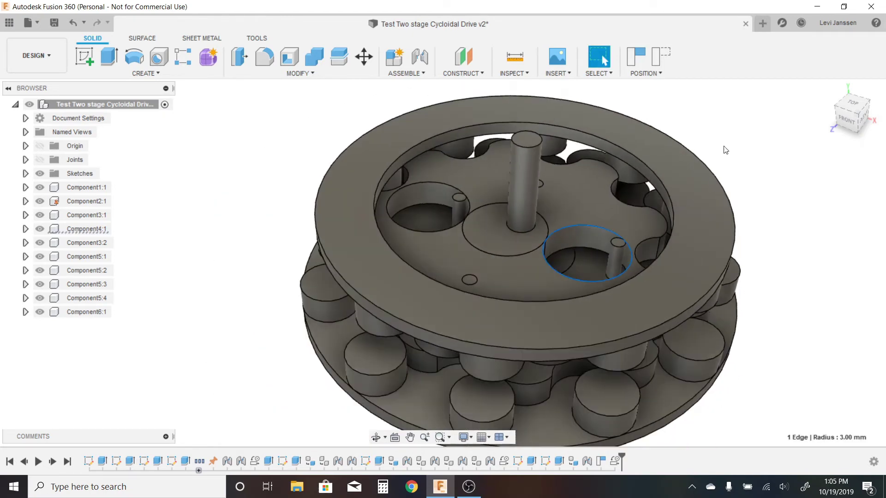
pyautogui.scroll(1, 588, 223)
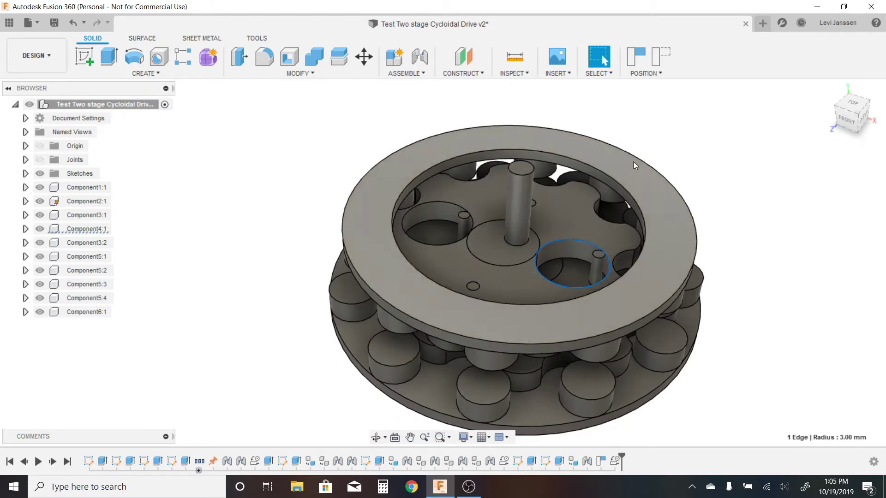
pyautogui.scroll(2, 591, 185)
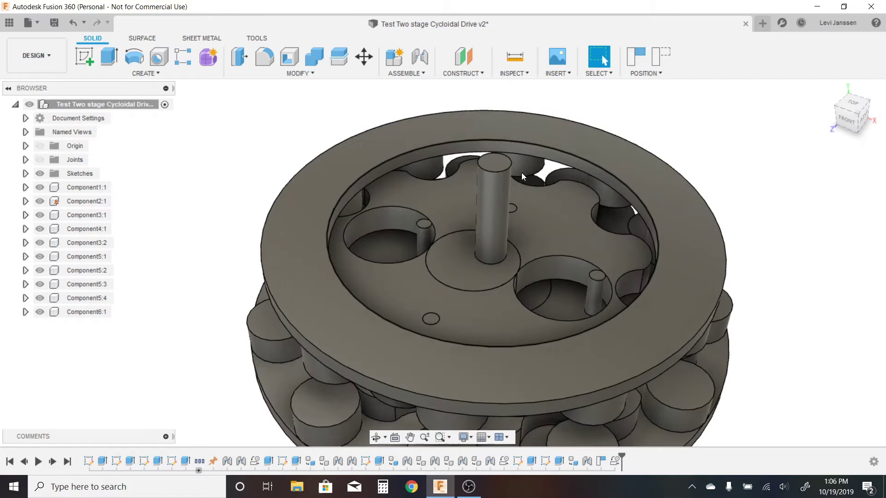
pyautogui.click(544, 296)
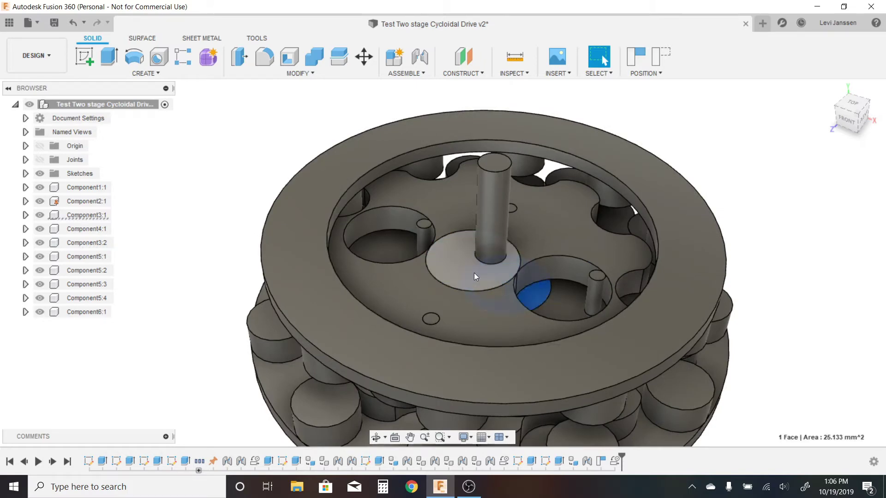
pyautogui.scroll(-2, 474, 273)
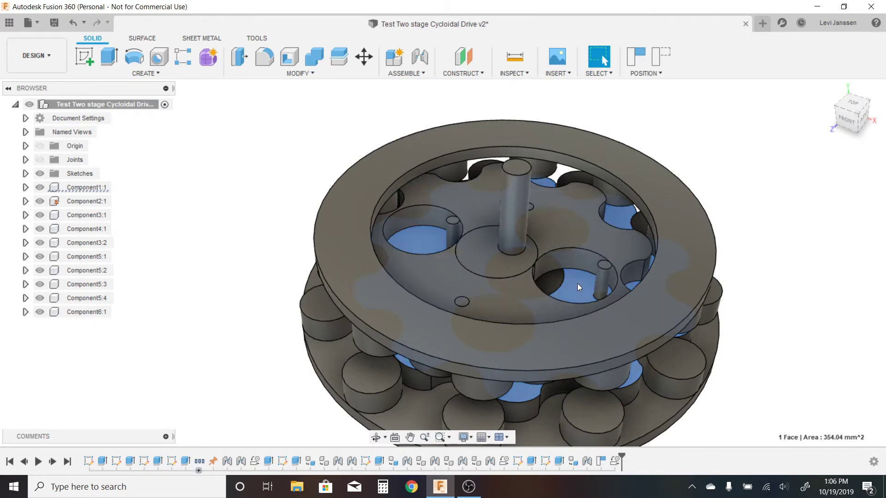
pyautogui.click(561, 243)
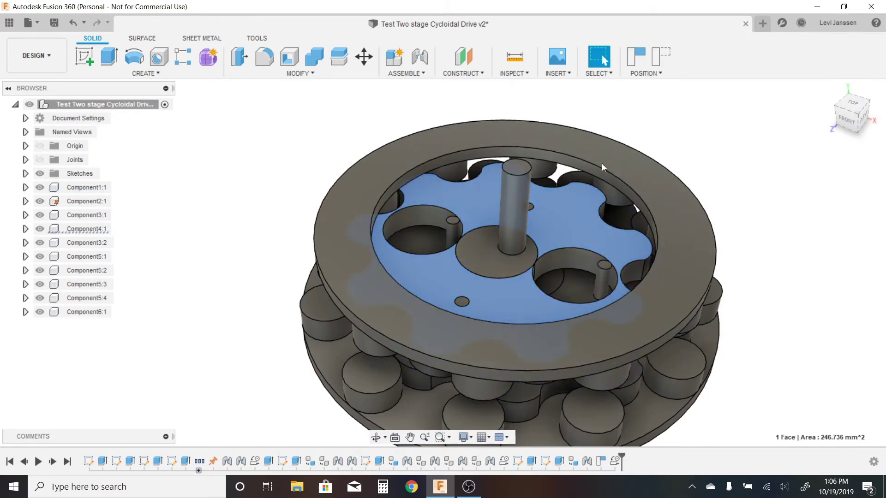
pyautogui.press('Escape')
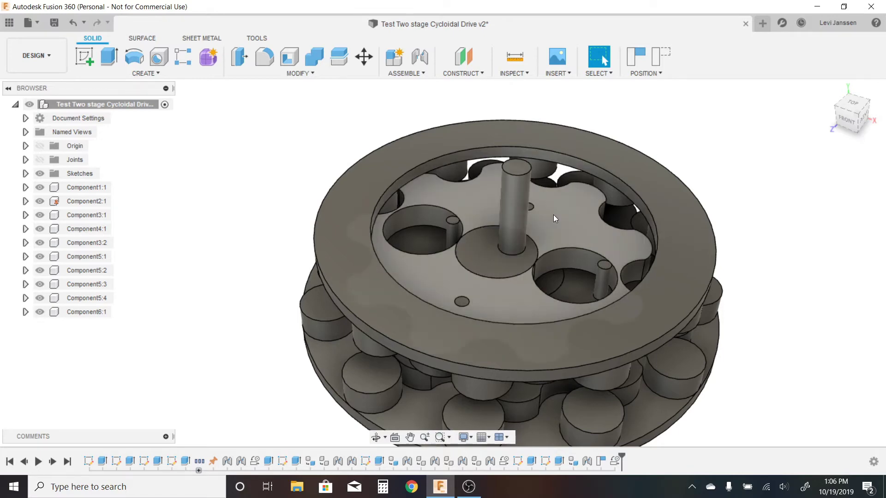
pyautogui.click(573, 292)
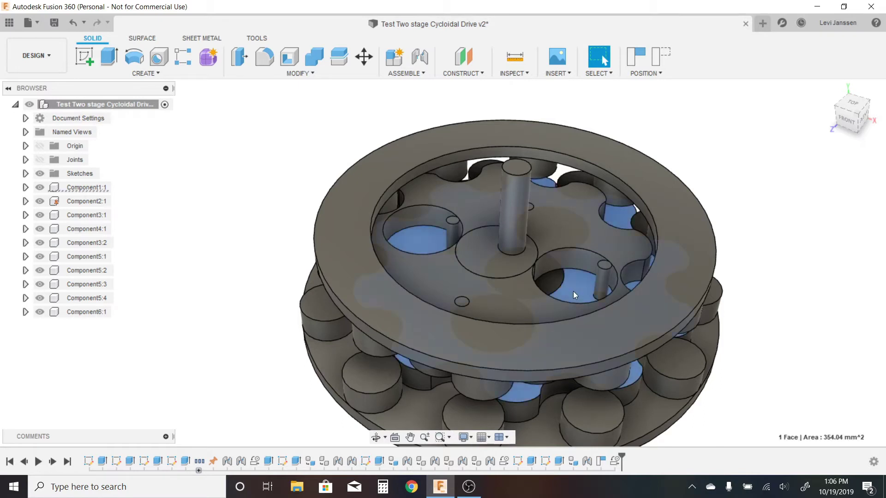
pyautogui.click(613, 205)
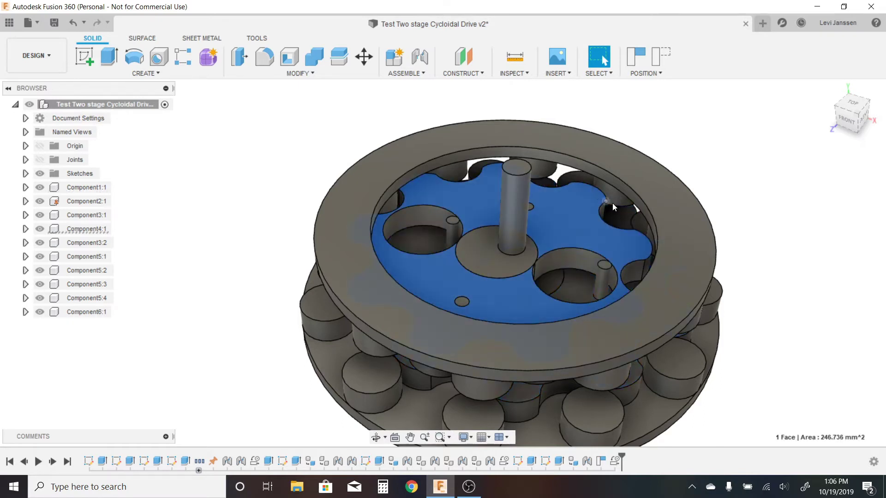
pyautogui.click(693, 139)
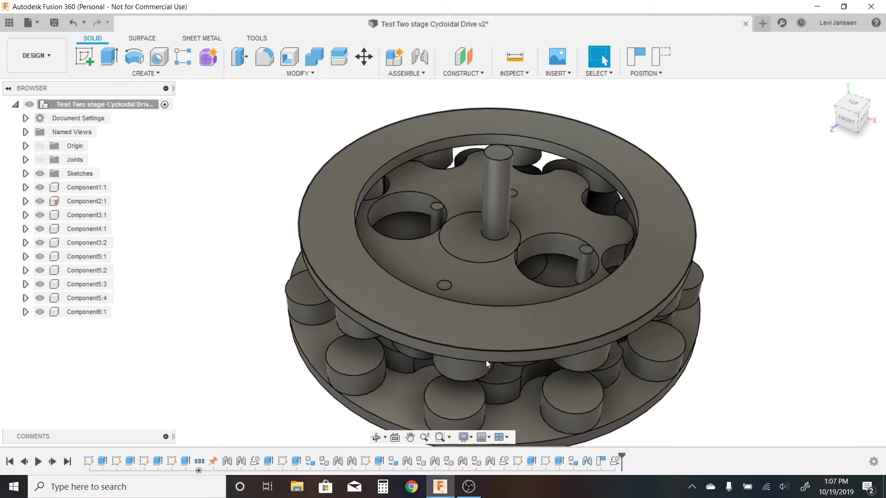
pyautogui.click(442, 401)
pyautogui.click(567, 393)
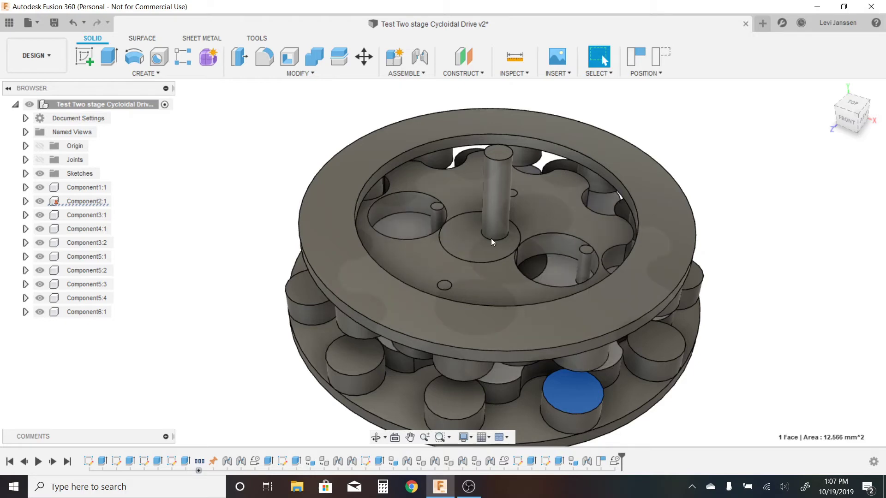
pyautogui.press('Escape')
pyautogui.click(567, 134)
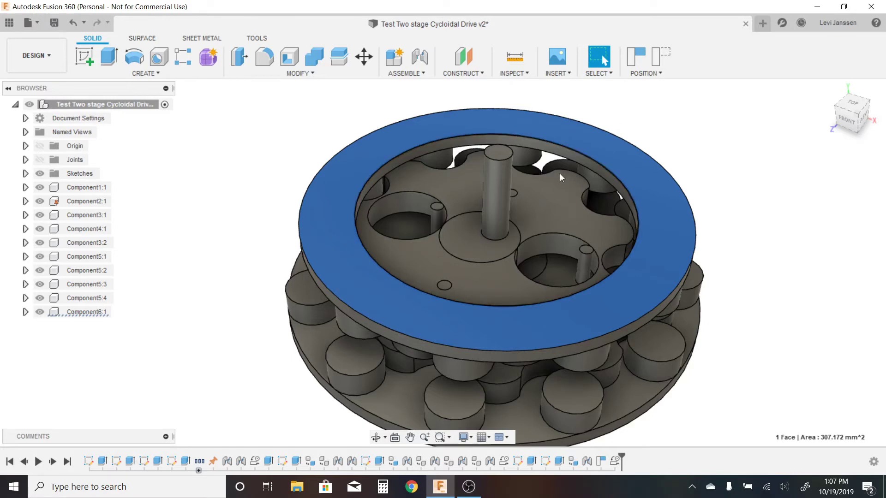
pyautogui.click(549, 201)
pyautogui.click(672, 136)
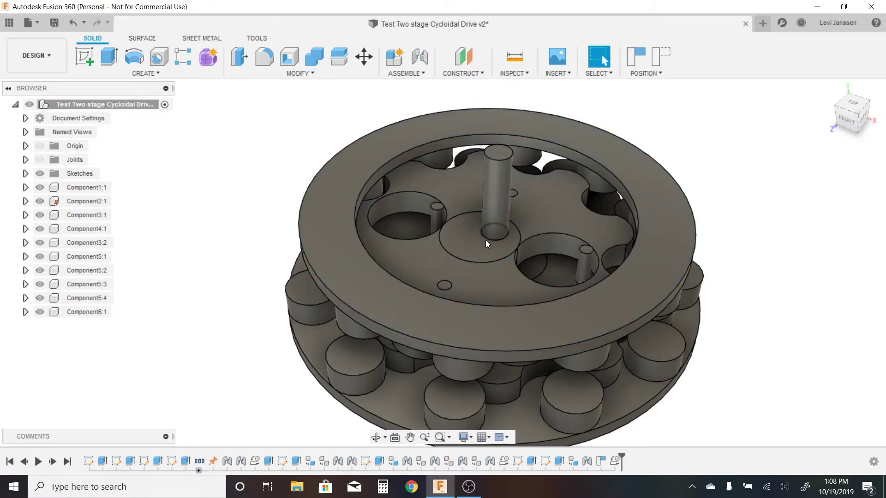
pyautogui.click(561, 200)
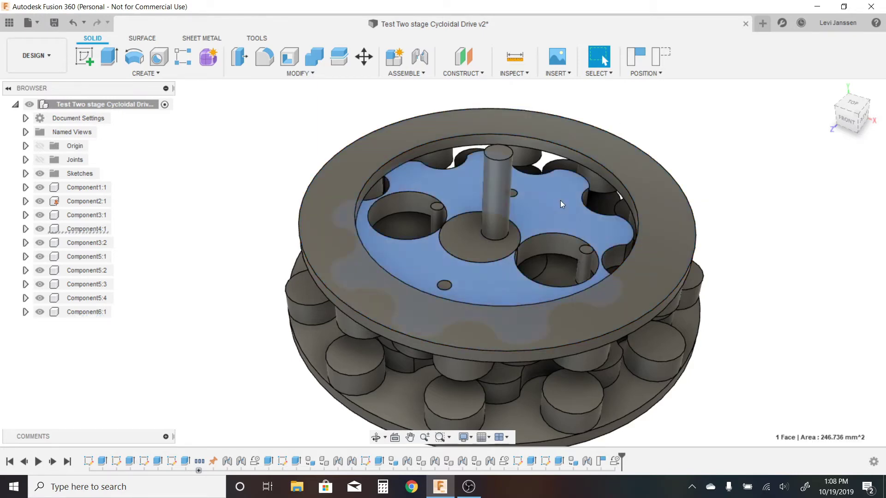
pyautogui.click(669, 122)
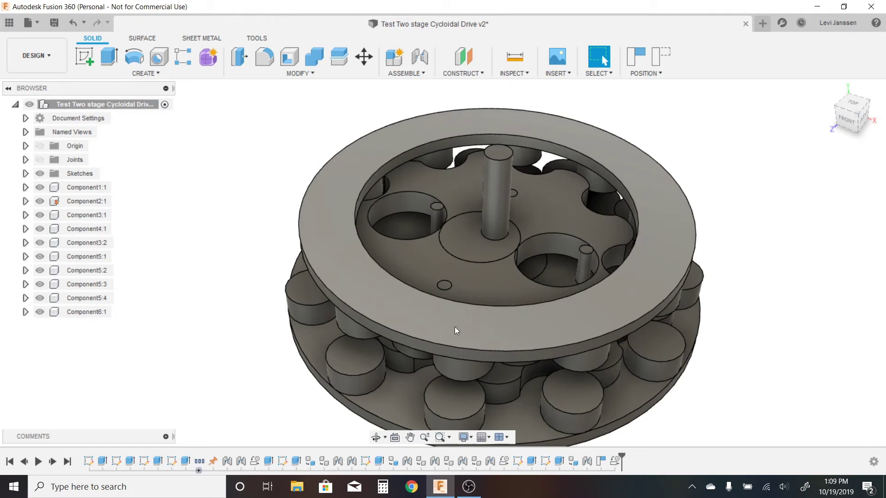
# Step: Drag the cycloidal disc to rotate its holes, pins and lower rollers to new positions
pyautogui.moveTo(349, 201); pyautogui.dragTo(675, 114)
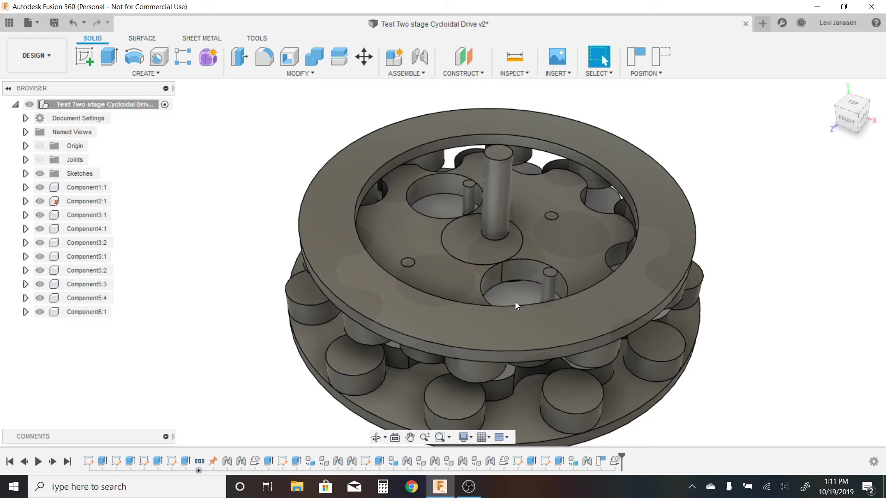
# Step: Turn the cycloidal disc slightly further so the output pins shift within its large bores
pyautogui.moveTo(515, 302); pyautogui.dragTo(720, 202)
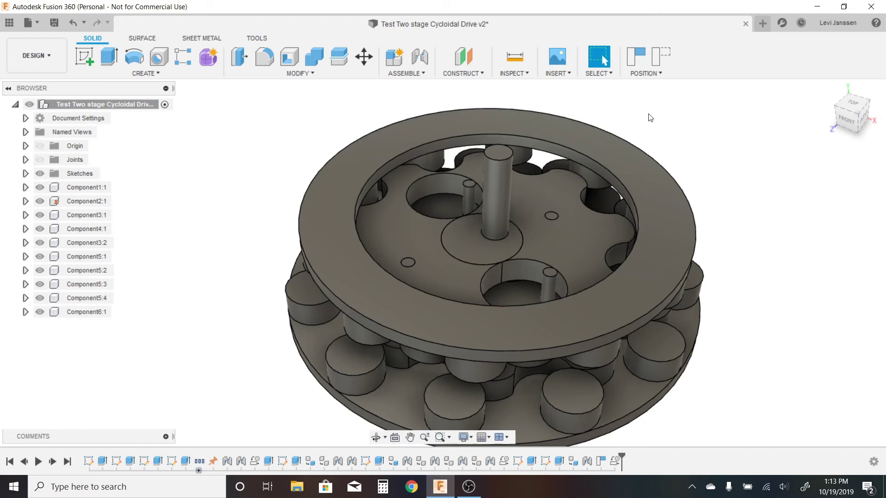
pyautogui.scroll(-2, 545, 140)
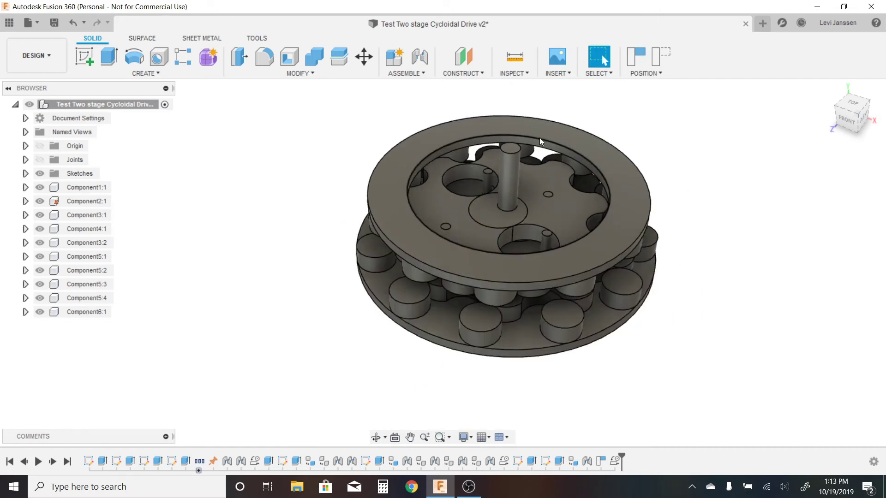
pyautogui.scroll(2, 568, 125)
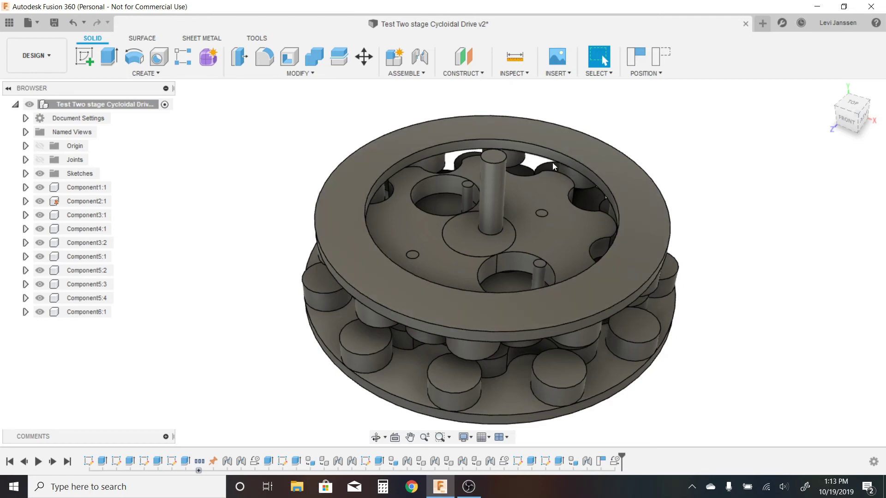
pyautogui.scroll(1, 553, 162)
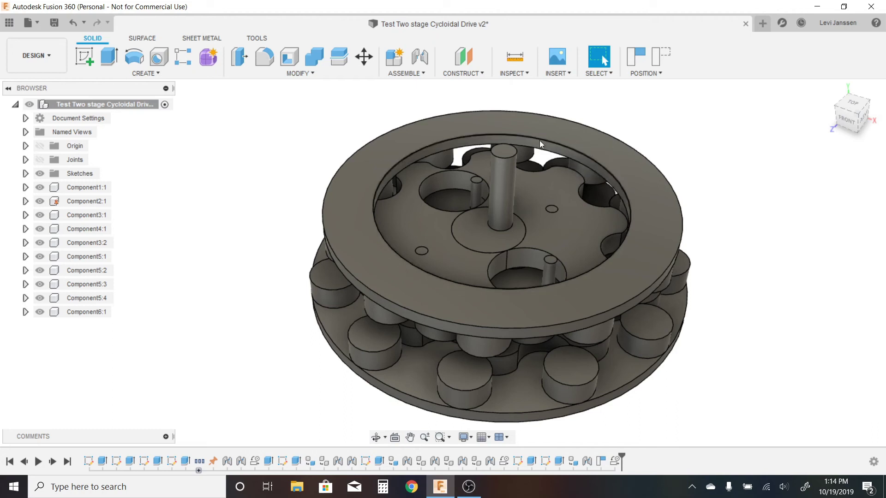
# Step: Clear the ring and disc face selections, zoom out and orbit to a near-front view
pyautogui.click(599, 147)
pyautogui.click(532, 190)
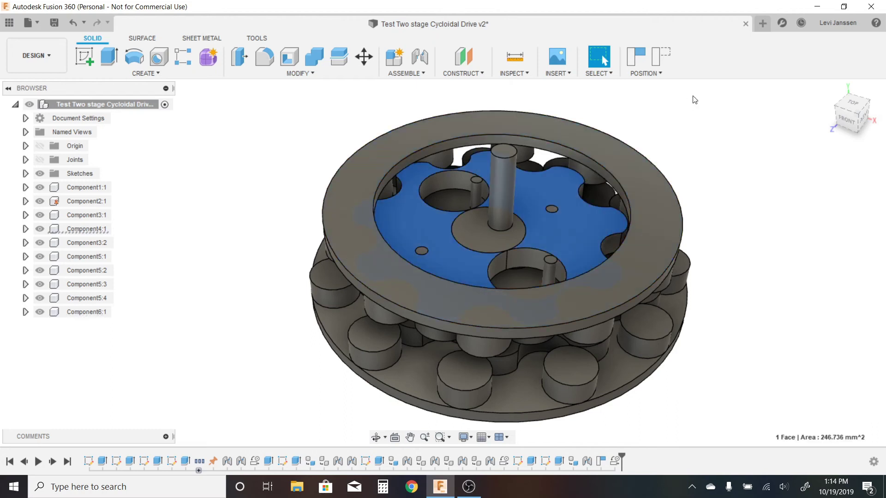
pyautogui.click(694, 120)
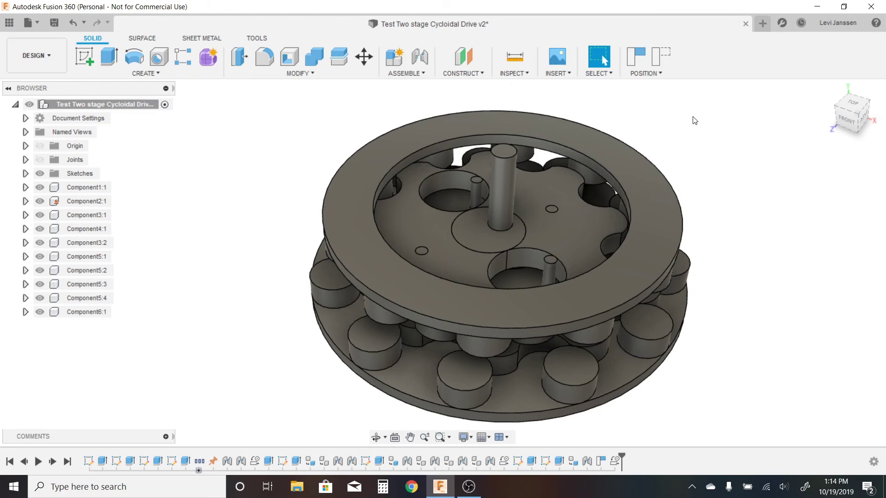
pyautogui.scroll(-2, 695, 120)
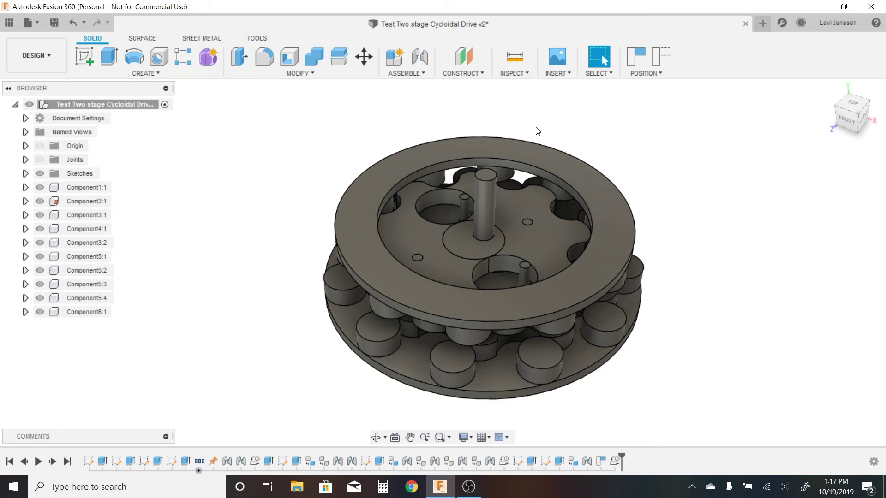
pyautogui.keyDown('shift'); pyautogui.moveTo(538, 131); pyautogui.dragTo(352, 287, button='middle'); pyautogui.keyUp('shift')
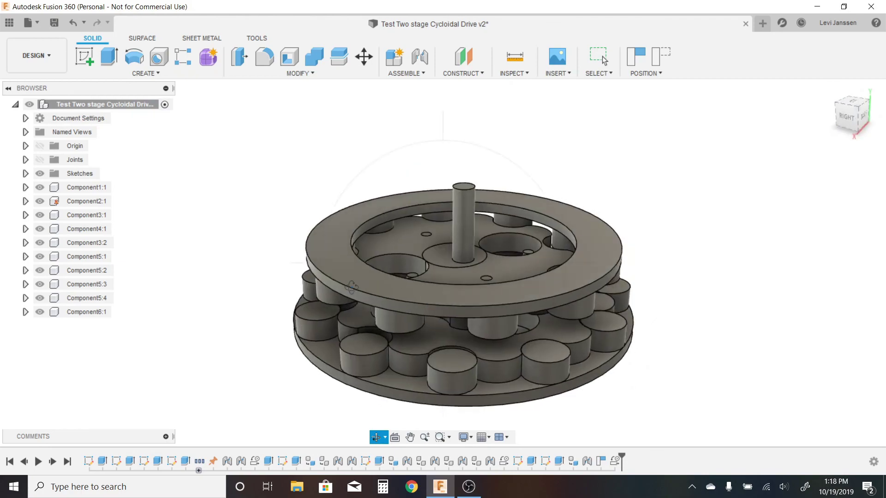